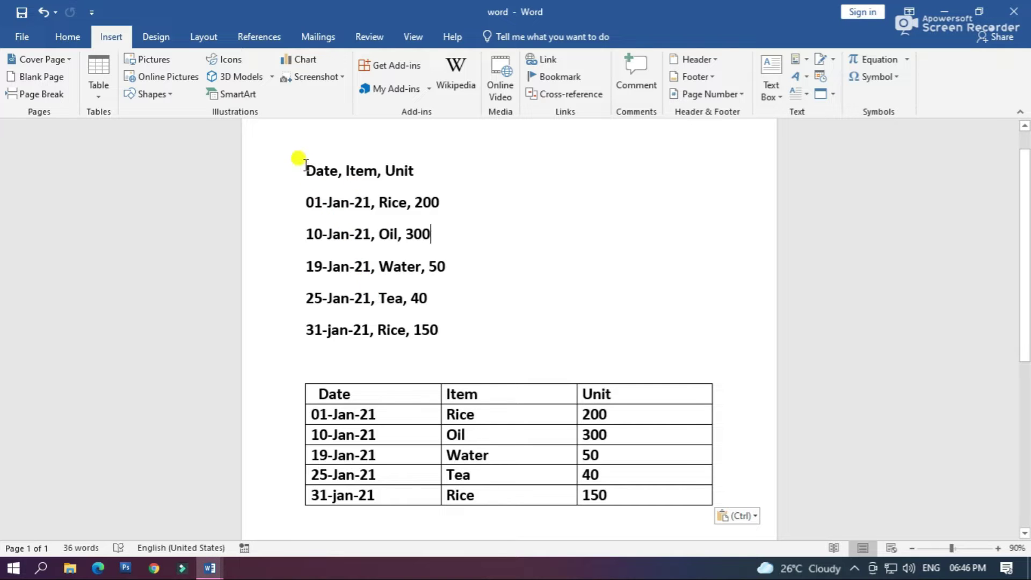
# Step: Look over the comma-separated lines and the existing table by selecting and clearing text
pyautogui.moveTo(305, 164); pyautogui.dragTo(436, 342)
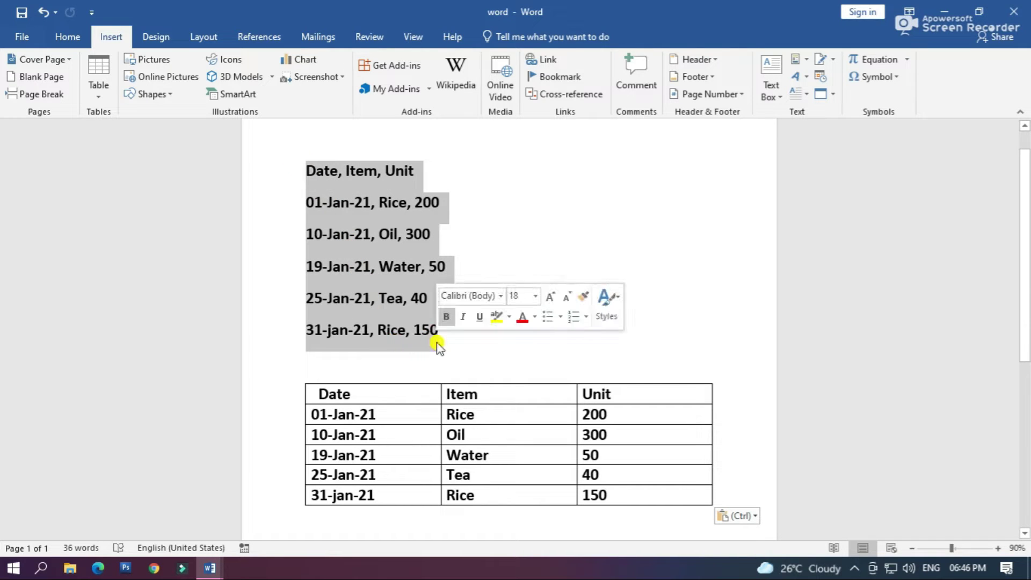
pyautogui.click(536, 208)
pyautogui.moveTo(310, 391)
pyautogui.mouseDown()
pyautogui.moveTo(442, 474)
pyautogui.moveTo(623, 495)
pyautogui.mouseUp()
pyautogui.click(470, 211)
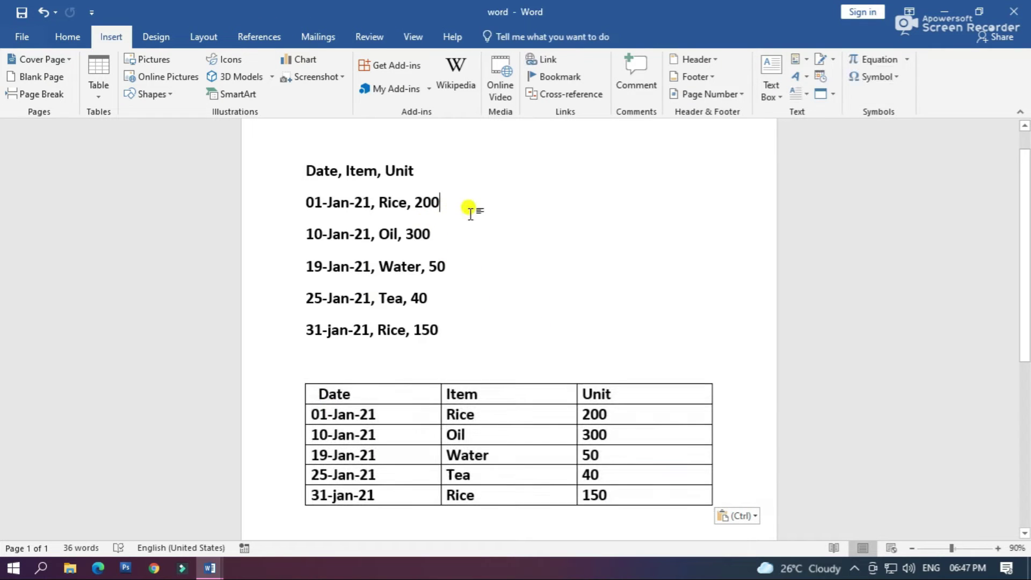
pyautogui.click(304, 167)
pyautogui.moveTo(306, 202); pyautogui.dragTo(340, 202)
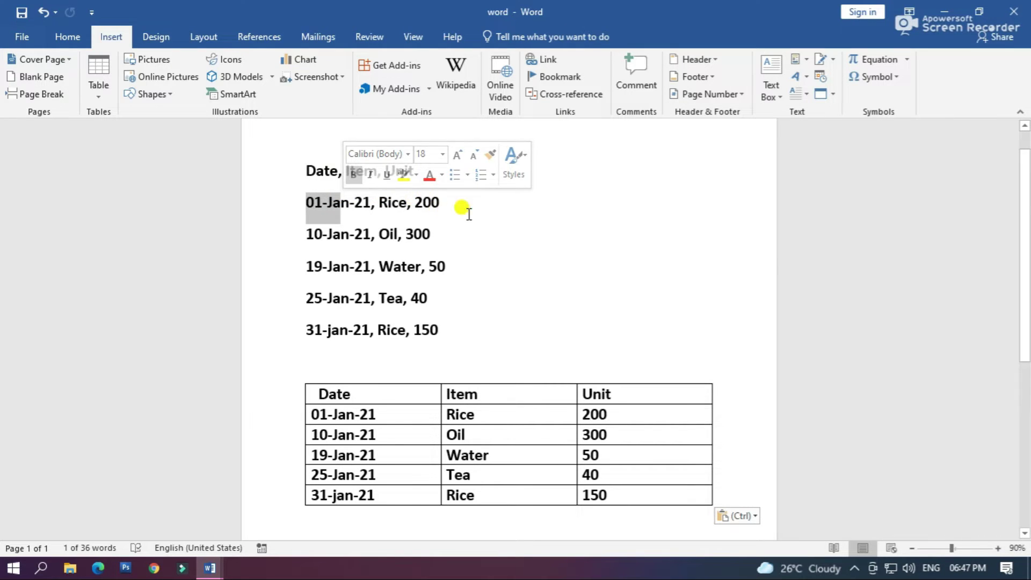
pyautogui.click(445, 201)
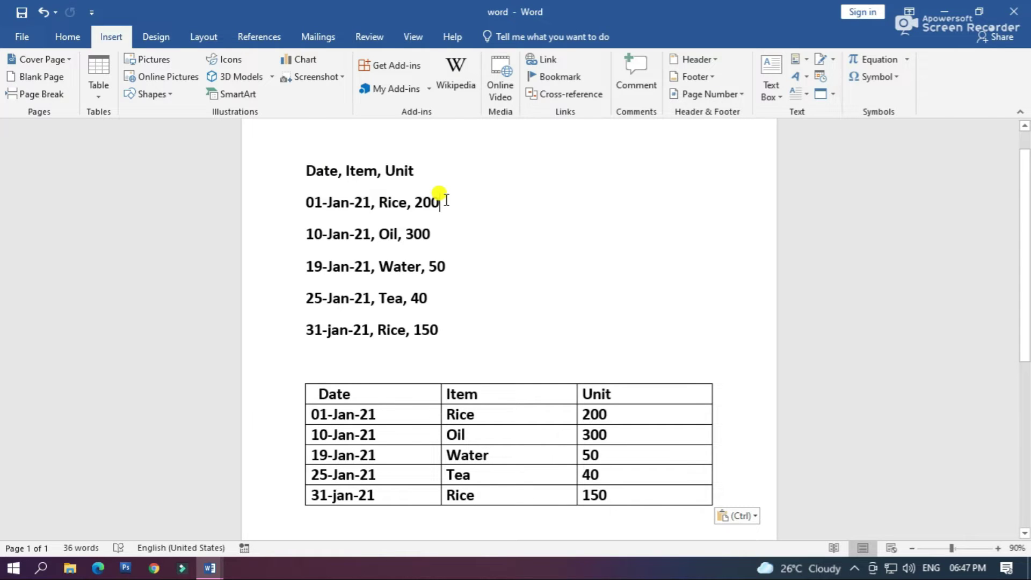
# Step: Convert all six lines to a 3-column, 6-row table split at Commas
pyautogui.moveTo(306, 171)
pyautogui.mouseDown()
pyautogui.moveTo(349, 235)
pyautogui.moveTo(443, 330)
pyautogui.mouseUp()
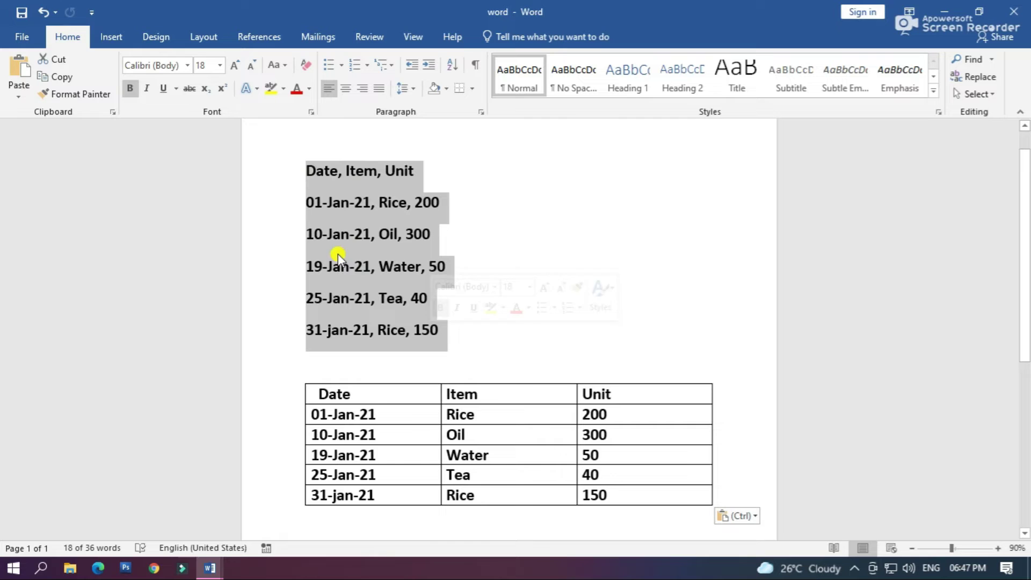
pyautogui.click(107, 41)
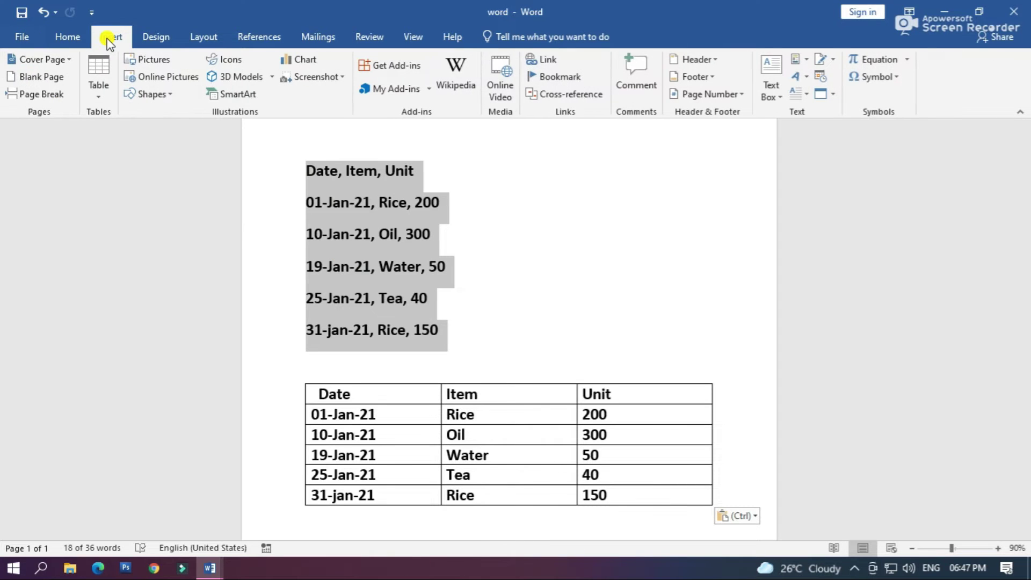
pyautogui.click(99, 95)
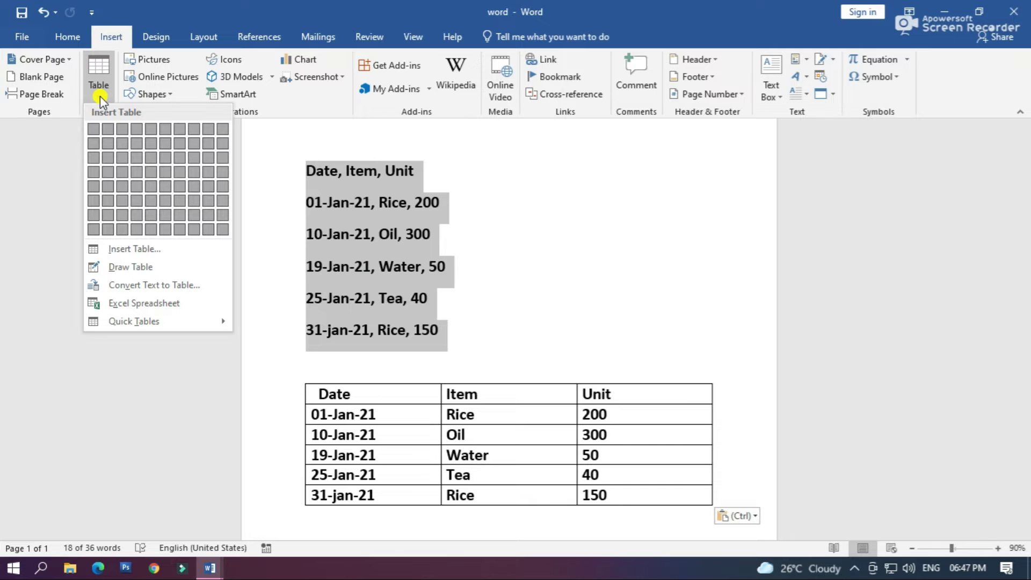
pyautogui.click(192, 287)
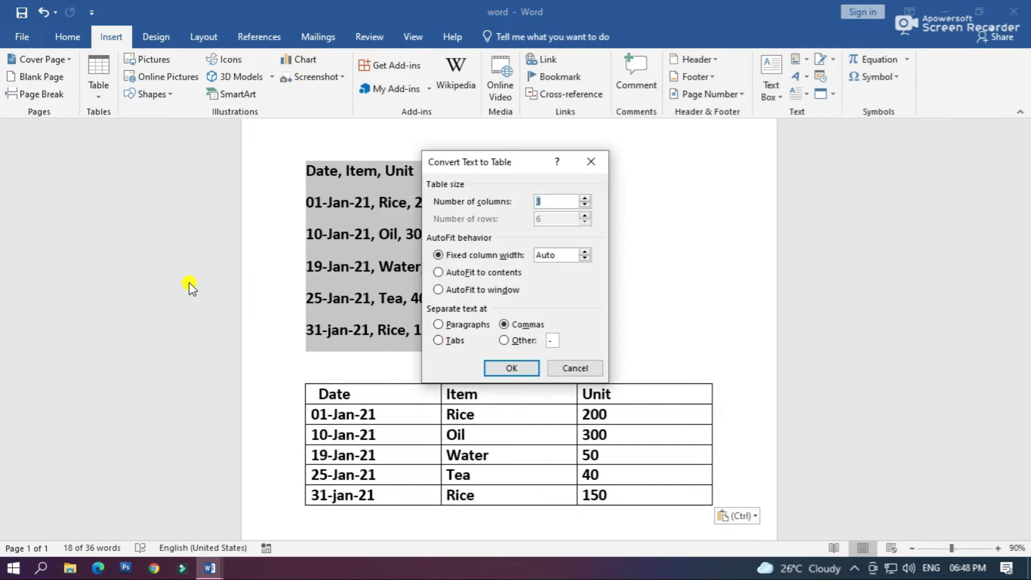
pyautogui.moveTo(494, 164); pyautogui.dragTo(586, 121)
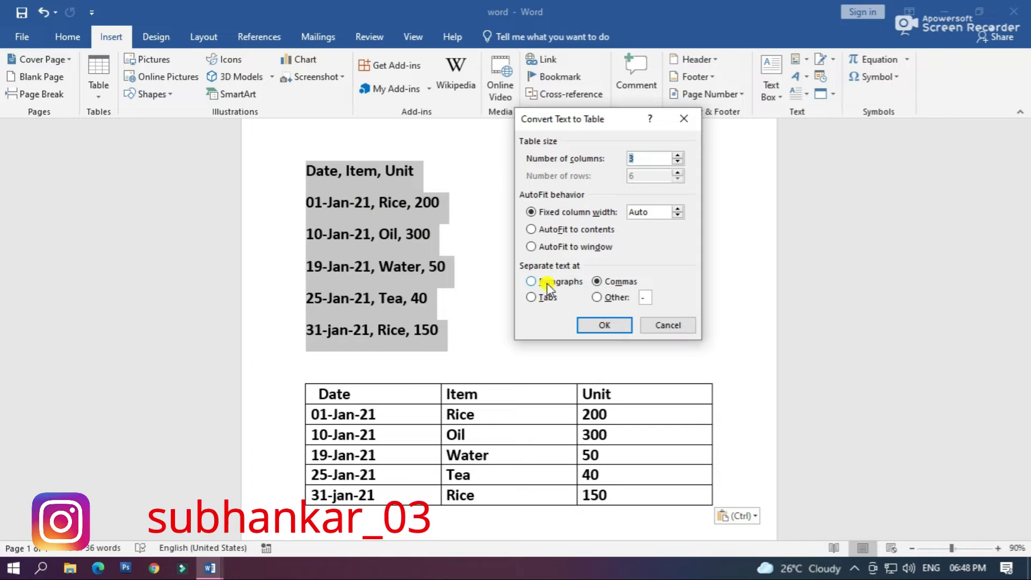
pyautogui.click(532, 281)
pyautogui.click(547, 296)
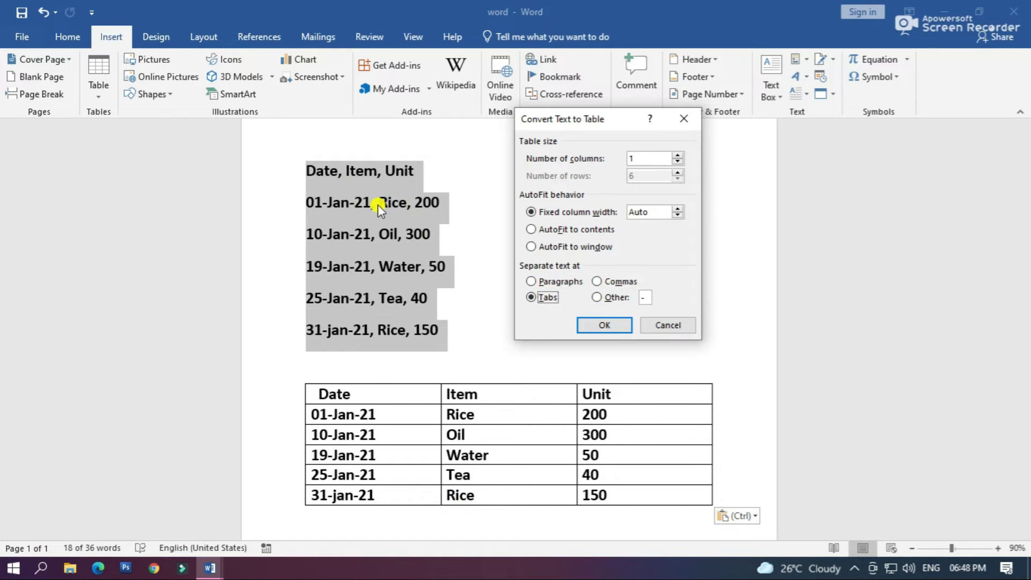
pyautogui.click(597, 281)
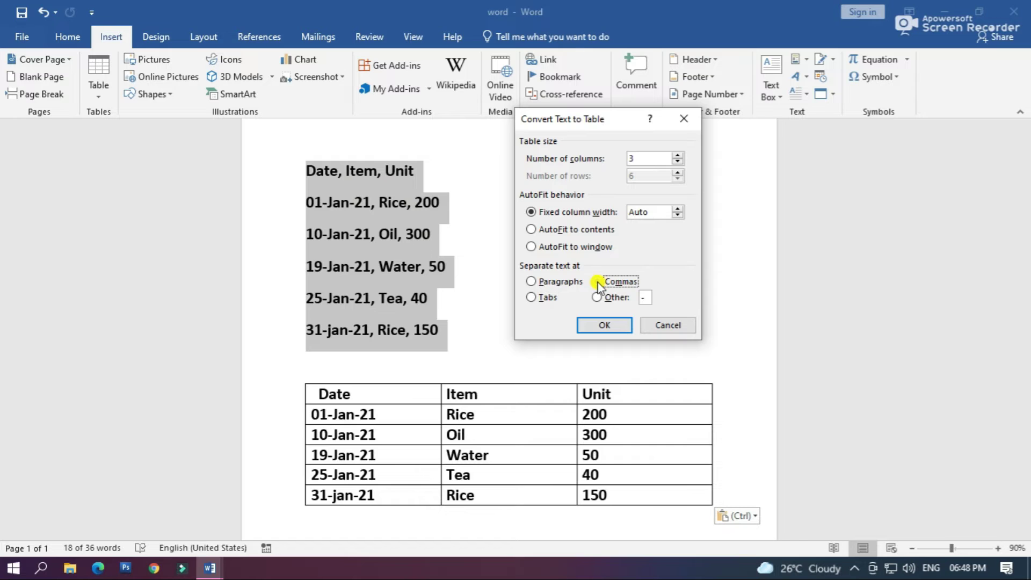
pyautogui.click(605, 324)
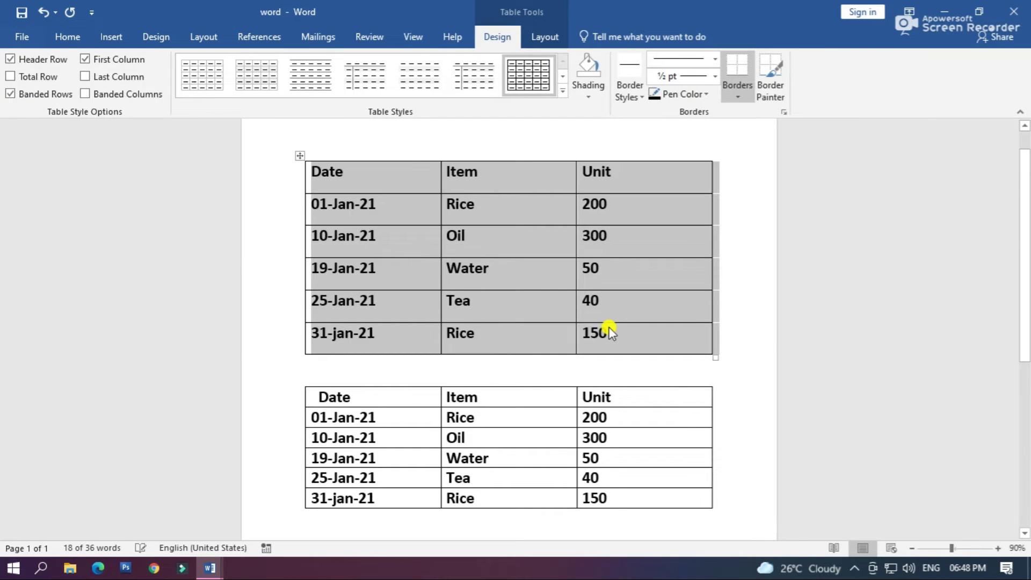
# Step: Deselect the new table, scroll down, and select the compact Date/Item/Unit table below it
pyautogui.click(740, 209)
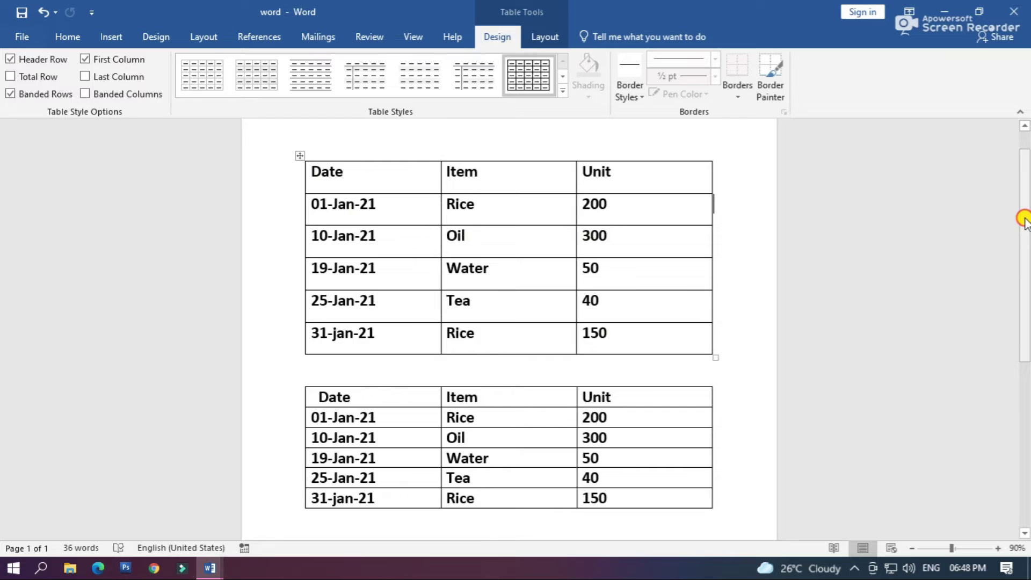
pyautogui.moveTo(1024, 220); pyautogui.dragTo(1023, 272)
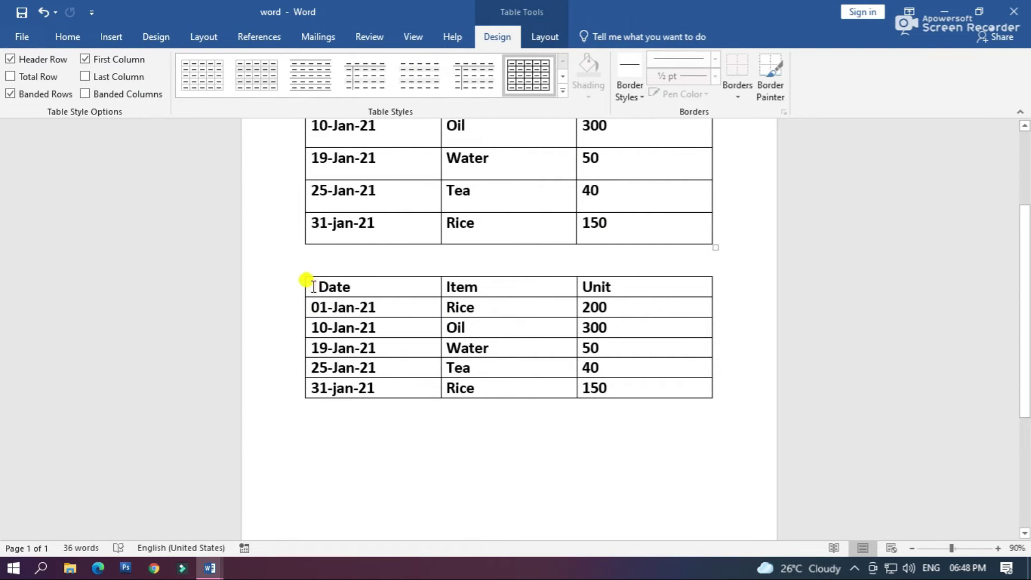
pyautogui.moveTo(307, 285)
pyautogui.mouseDown()
pyautogui.moveTo(329, 314)
pyautogui.moveTo(639, 382)
pyautogui.mouseUp()
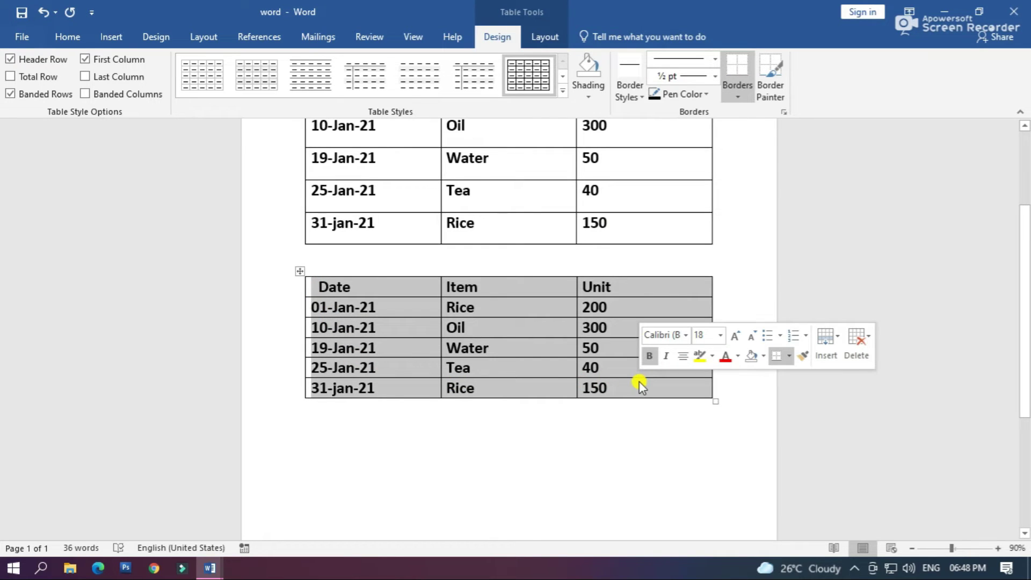
pyautogui.click(544, 37)
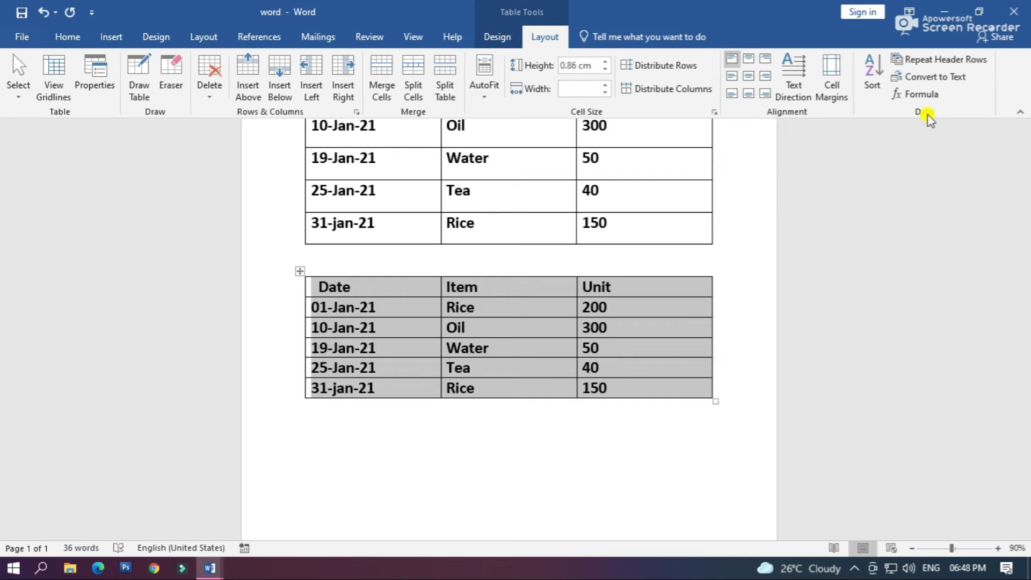
pyautogui.click(952, 81)
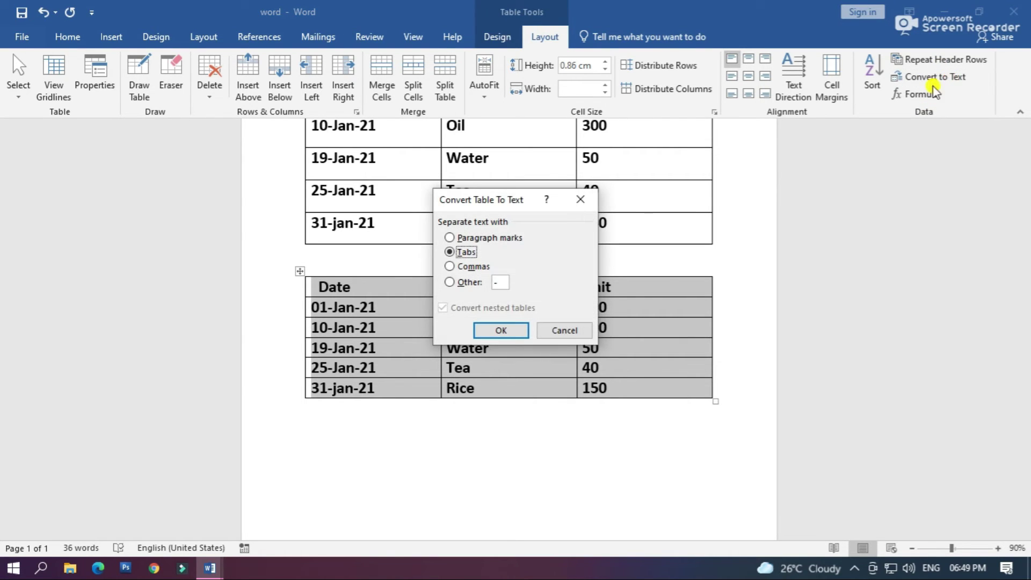
pyautogui.moveTo(483, 203); pyautogui.dragTo(716, 148)
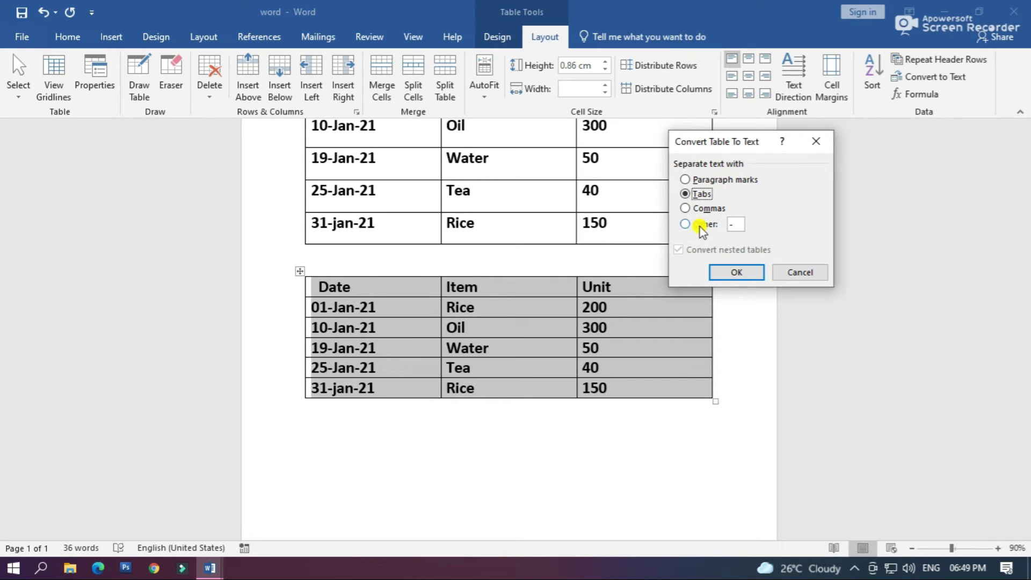
pyautogui.click(698, 228)
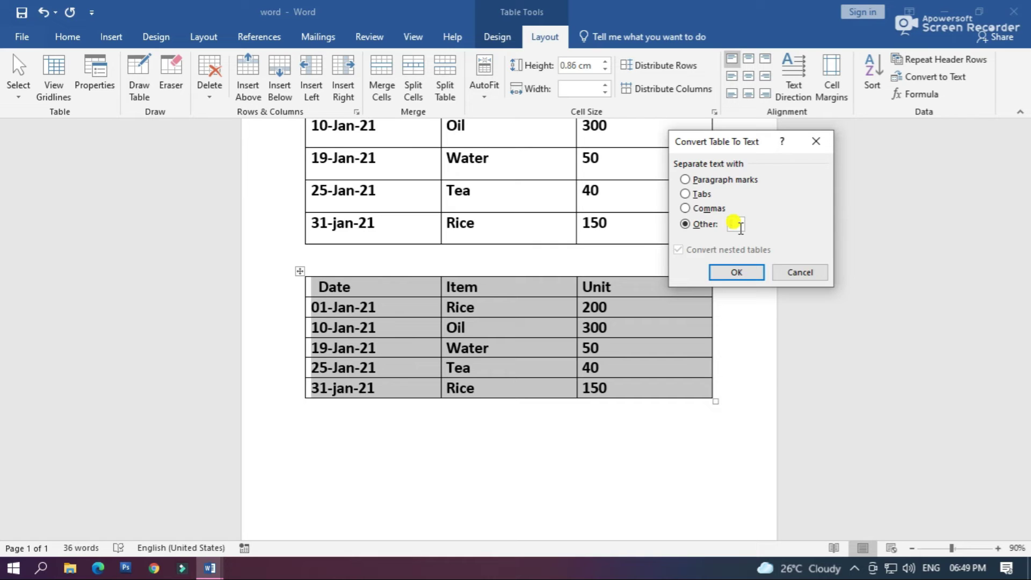
pyautogui.write('/')
pyautogui.click(731, 272)
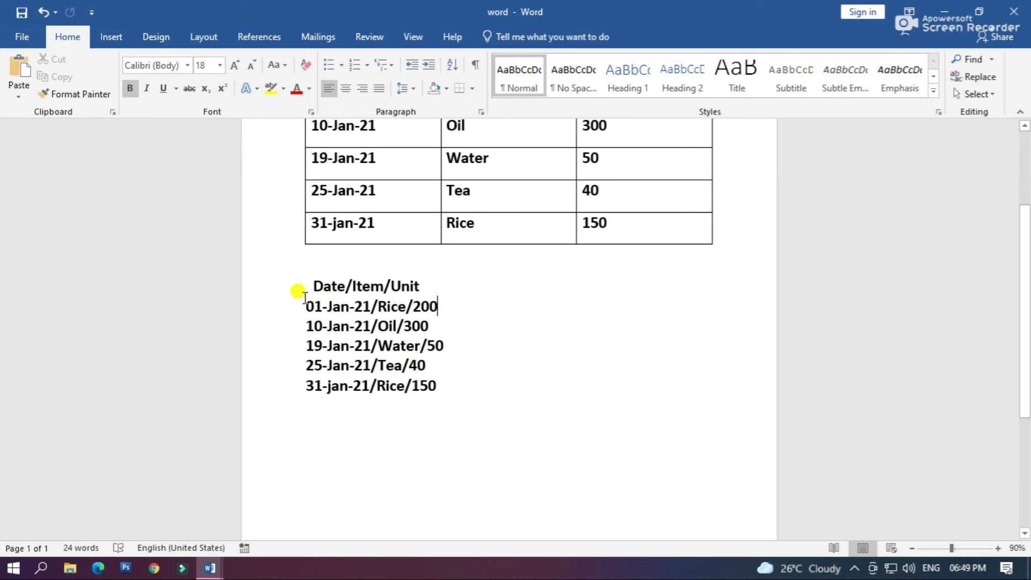
# Step: Undo the slash-separated conversion and convert the lower table to text separated by Tabs
pyautogui.hotkey('ctrl', 'z')
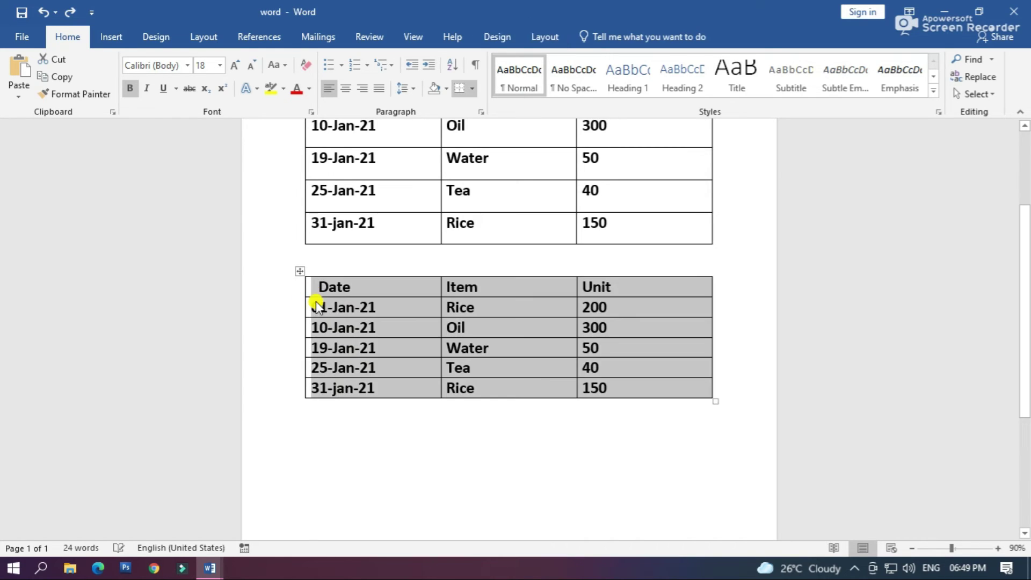
pyautogui.click(552, 46)
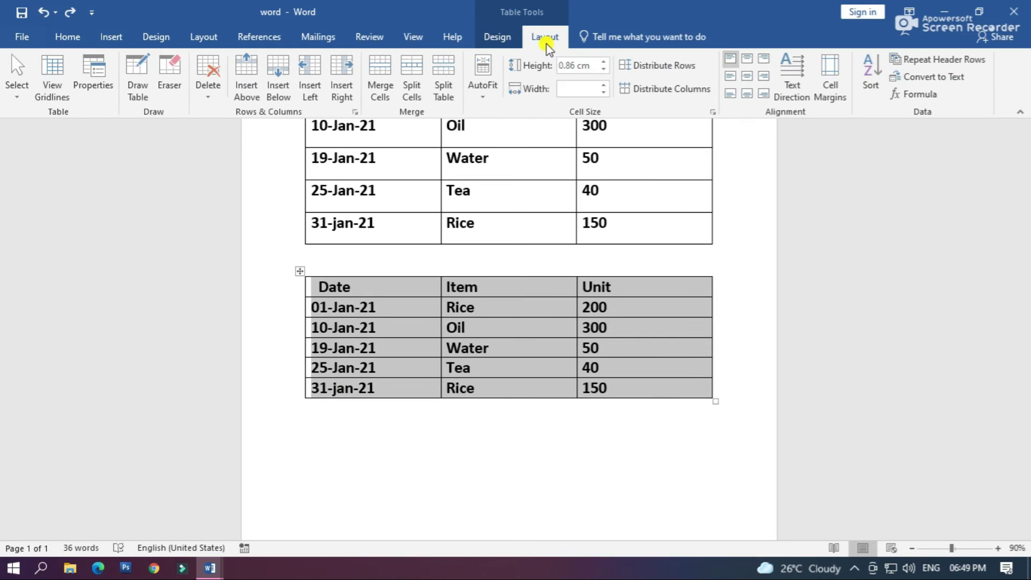
pyautogui.click(955, 81)
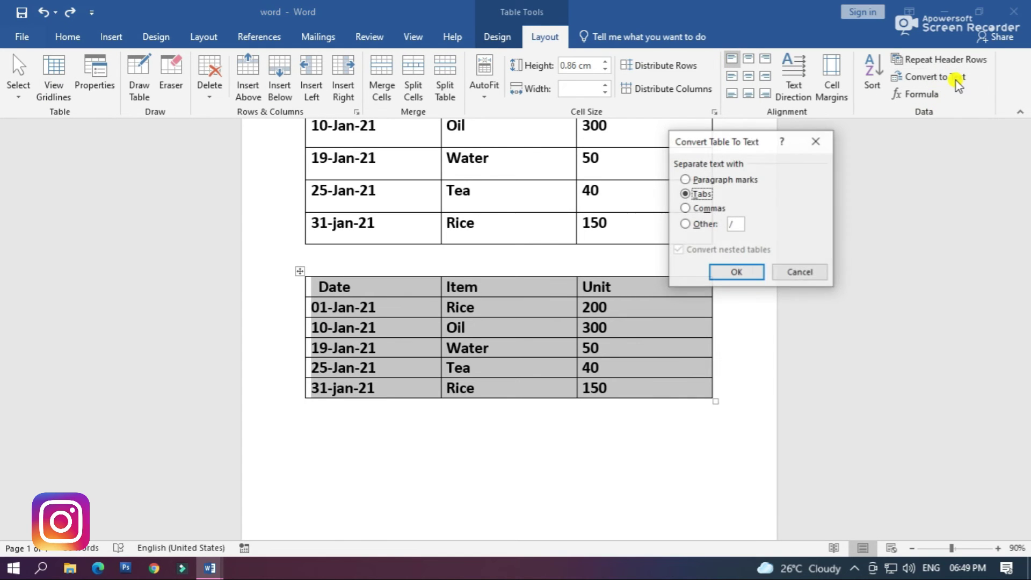
pyautogui.click(695, 193)
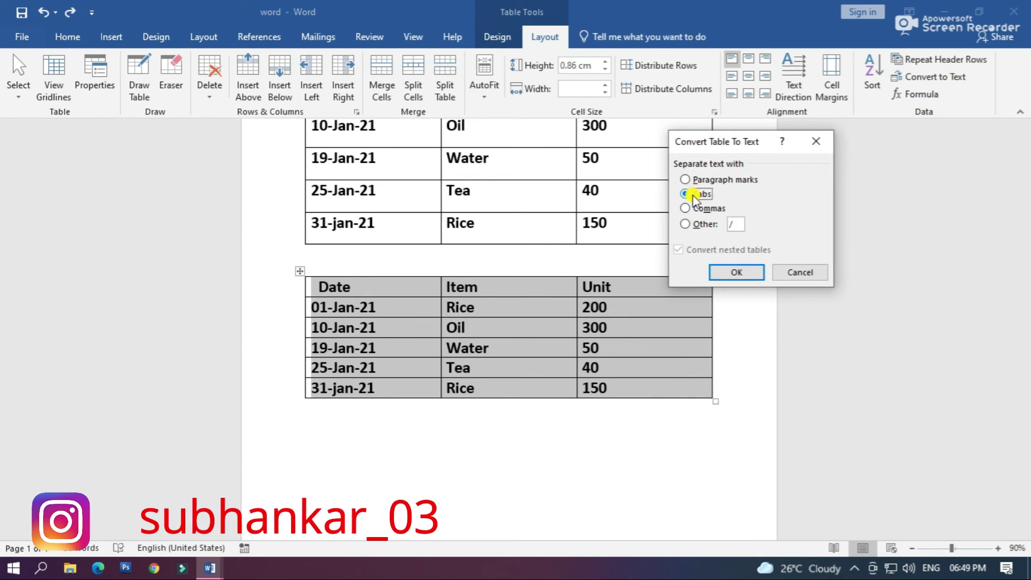
pyautogui.click(733, 271)
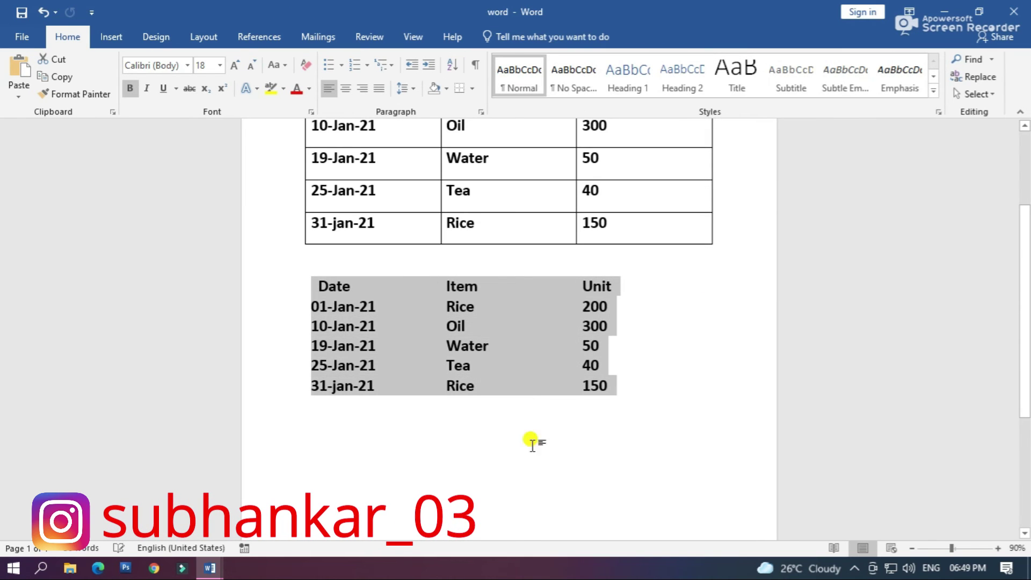
pyautogui.click(588, 478)
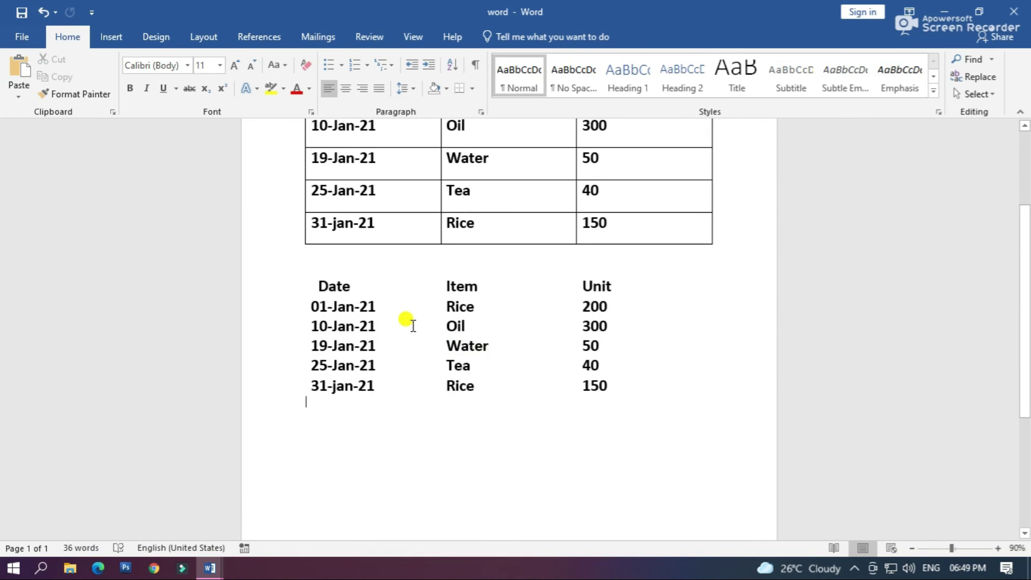